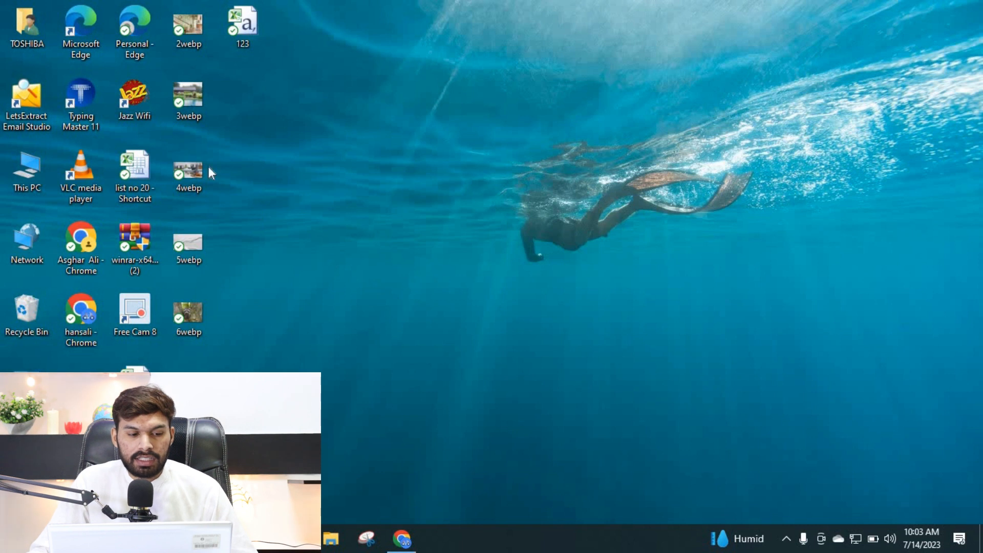
# Step: Open LetsExtract Email Studio from the desktop and maximize its window
pyautogui.rightClick(25, 94)
pyautogui.click(51, 103)
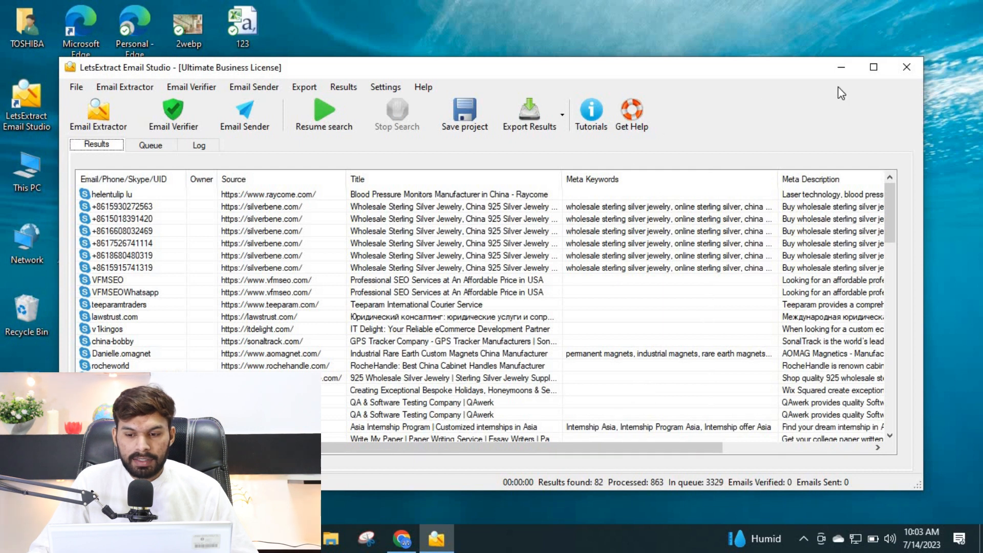
pyautogui.click(873, 68)
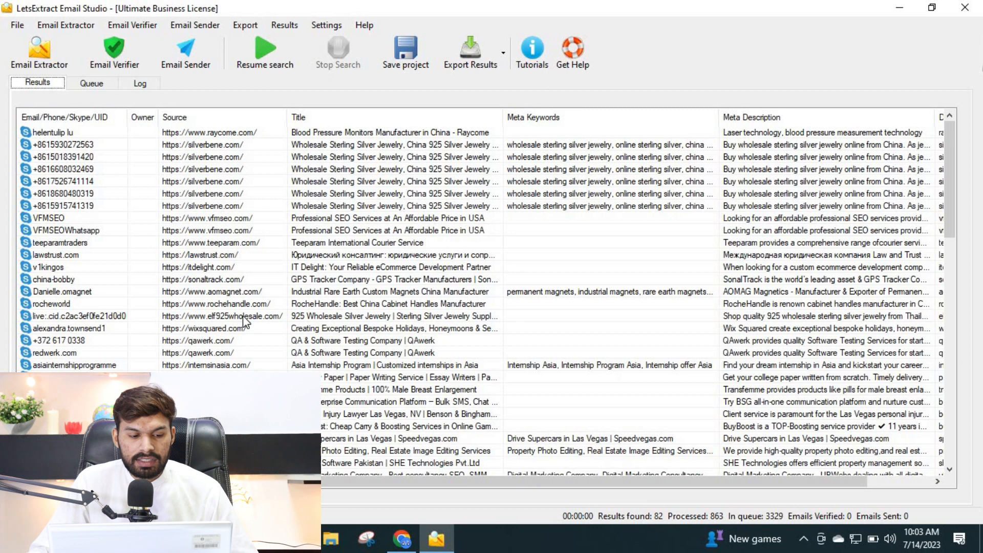
# Step: Look through the extracted results list from the Skype entries to the e-mail addresses at its end
pyautogui.scroll(-15, 242, 316)
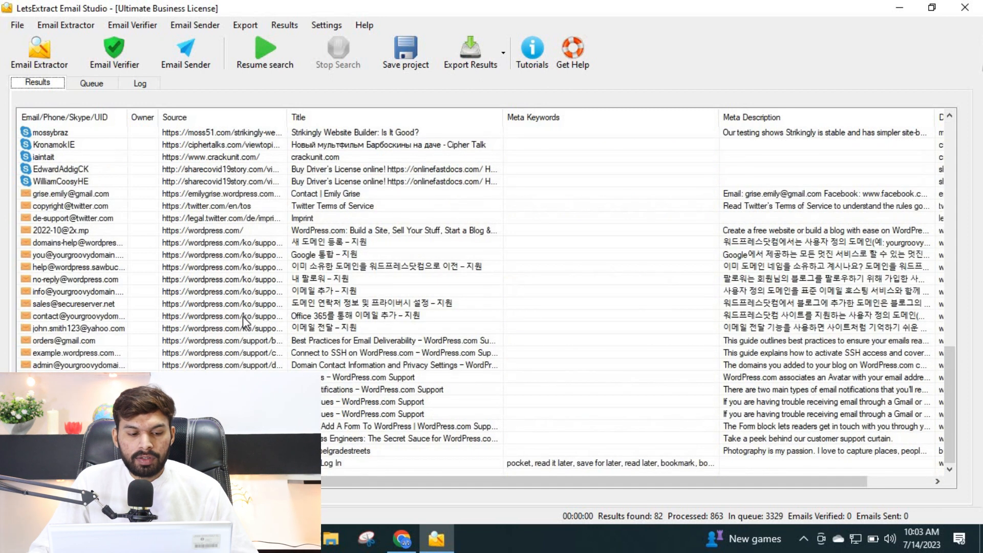
pyautogui.scroll(15, 242, 317)
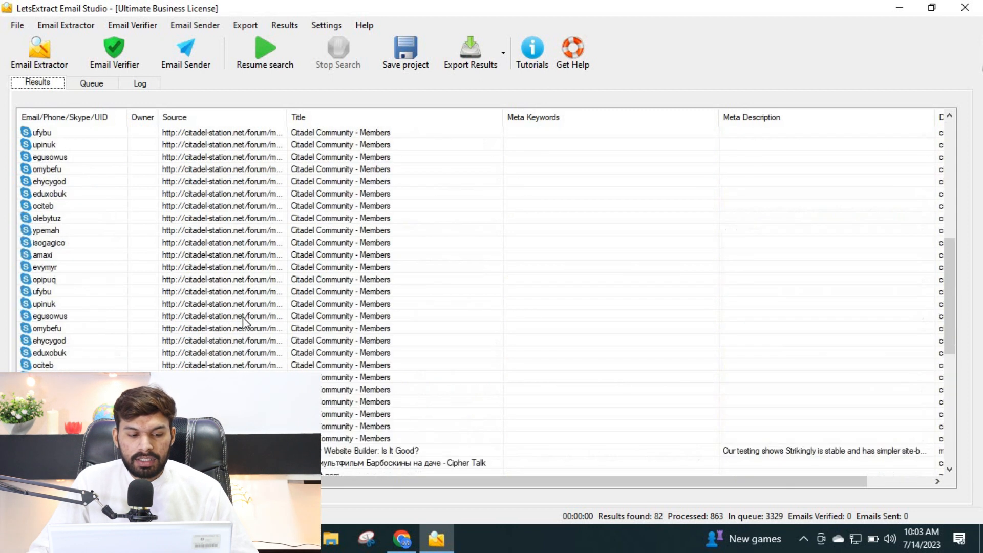
pyautogui.scroll(-4, 242, 317)
pyautogui.scroll(-10, 242, 322)
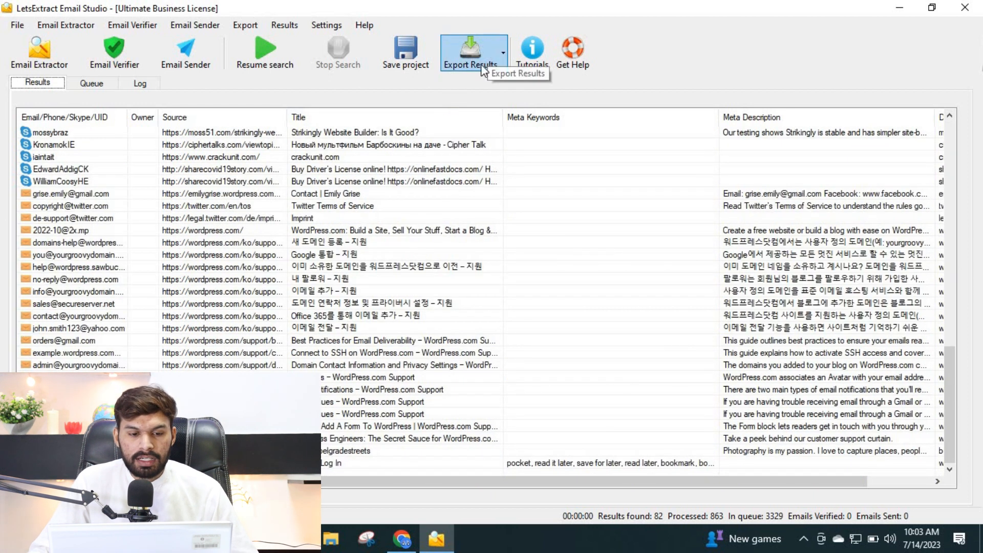
pyautogui.scroll(15, 466, 293)
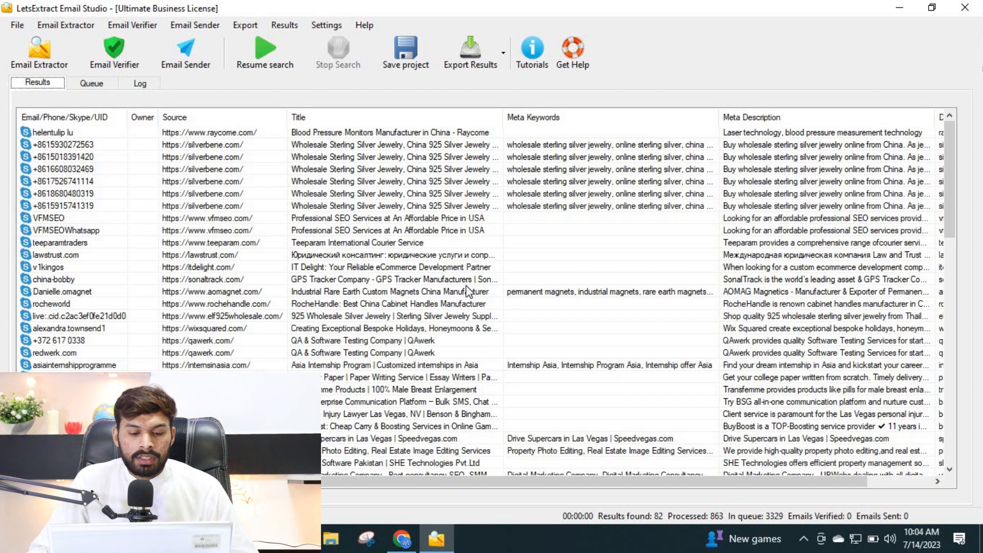
pyautogui.scroll(-15, 466, 285)
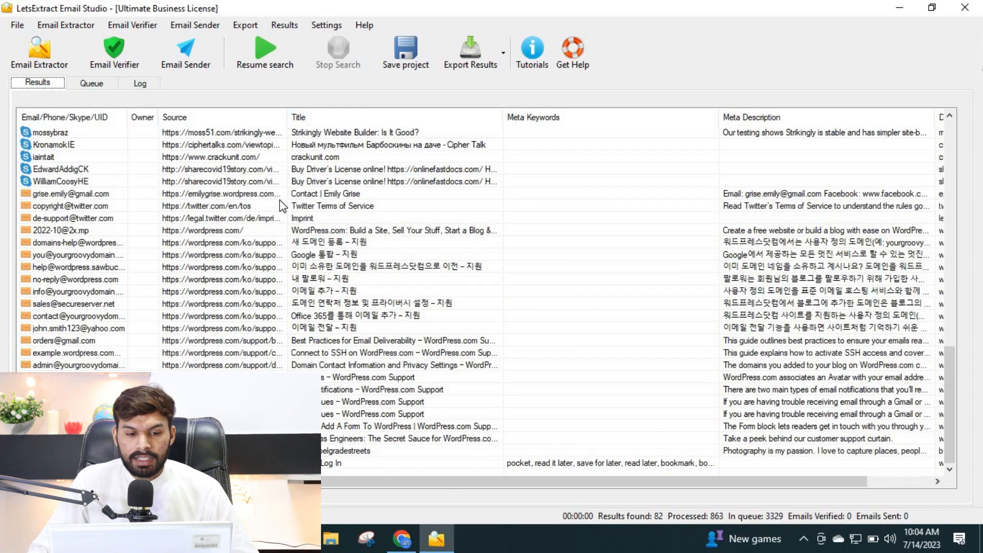
# Step: In the program's Connection settings, enable the limit on emails extracted from the same site and set it to 3
pyautogui.click(335, 23)
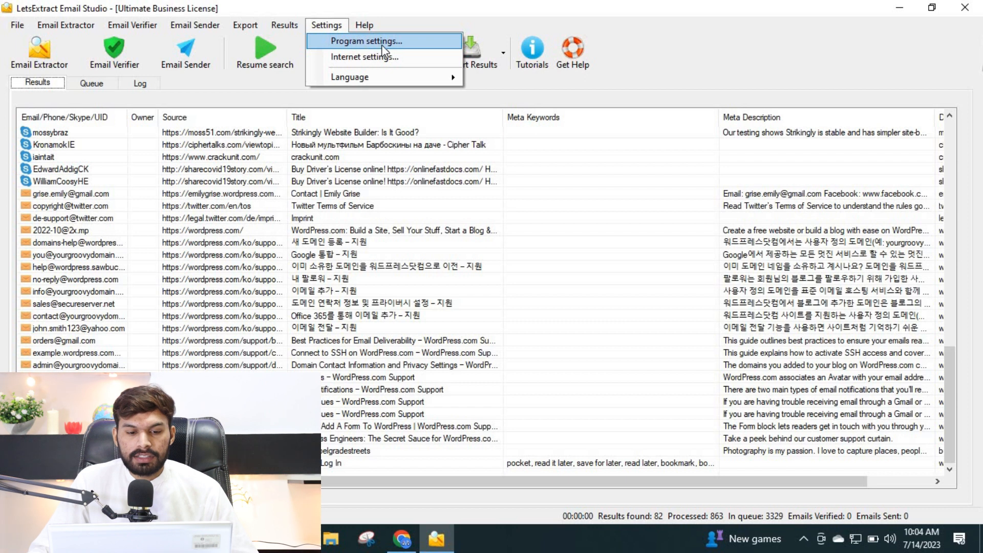
pyautogui.press('Escape')
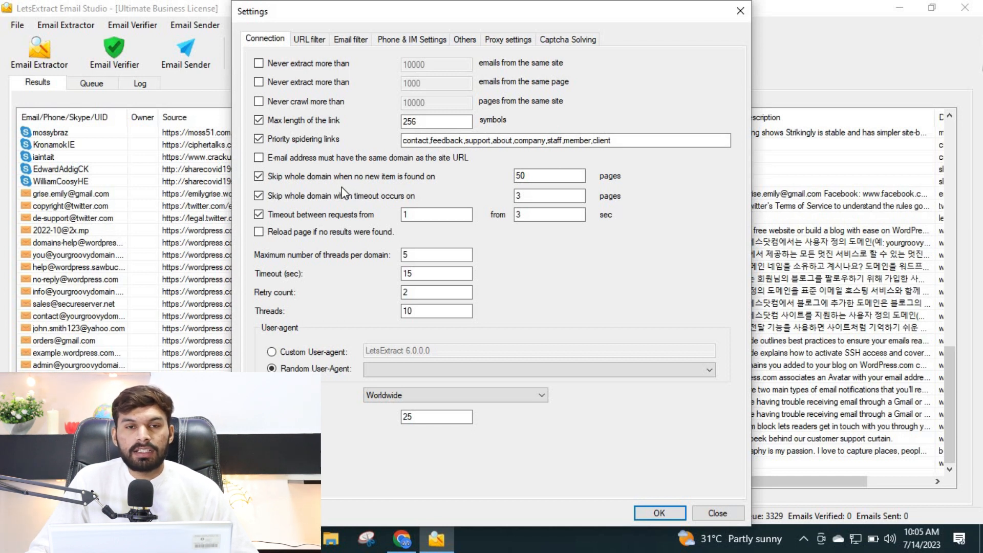
pyautogui.click(340, 64)
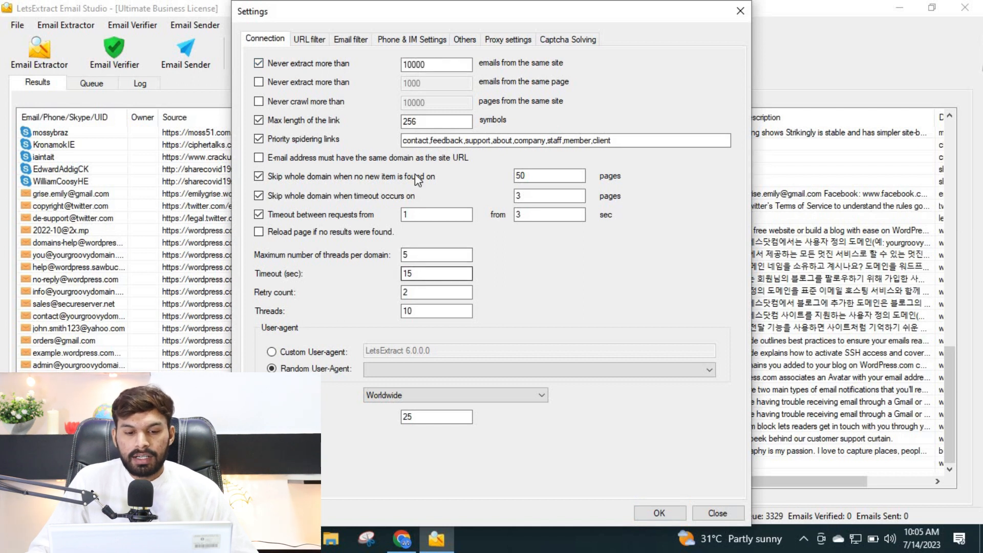
pyautogui.doubleClick(431, 68)
pyautogui.write('3')
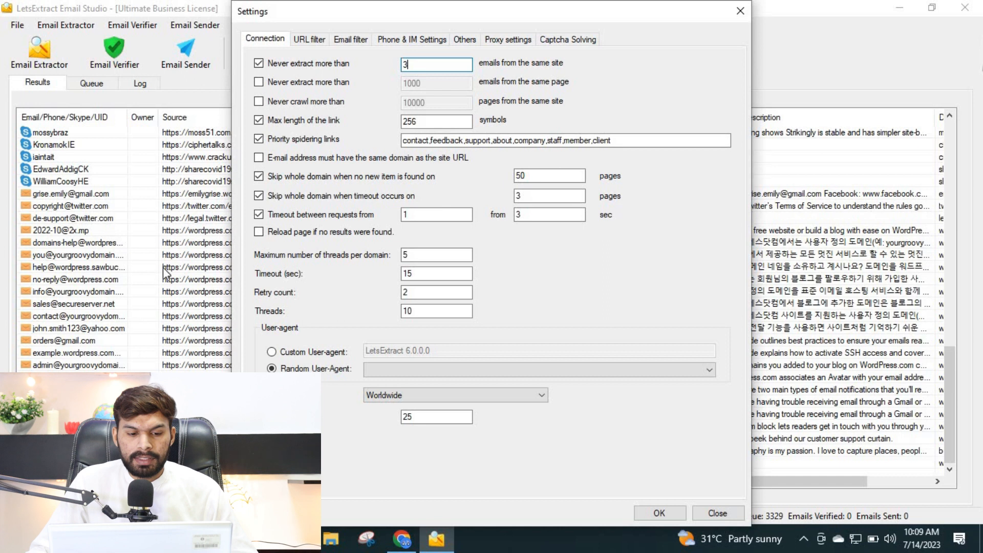
pyautogui.click(290, 156)
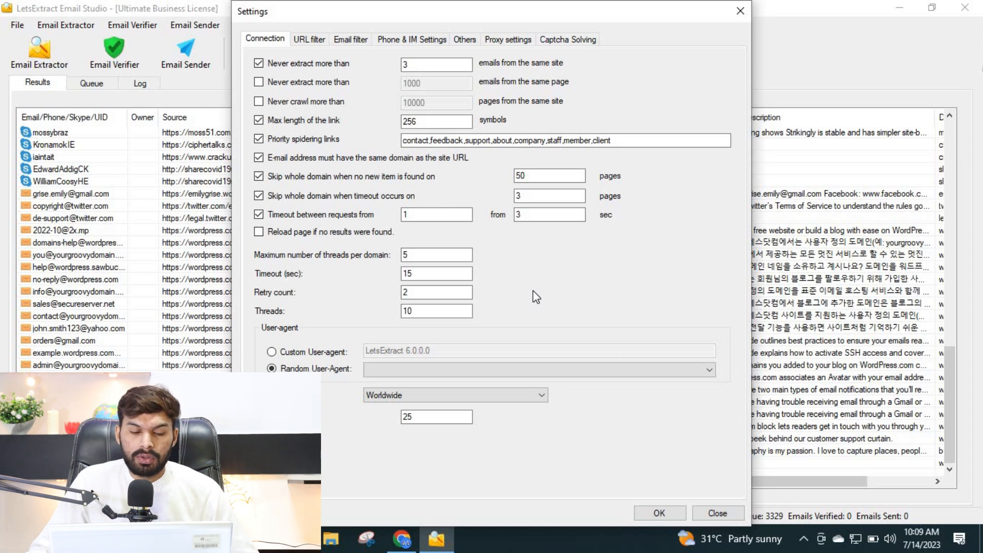
pyautogui.click(413, 163)
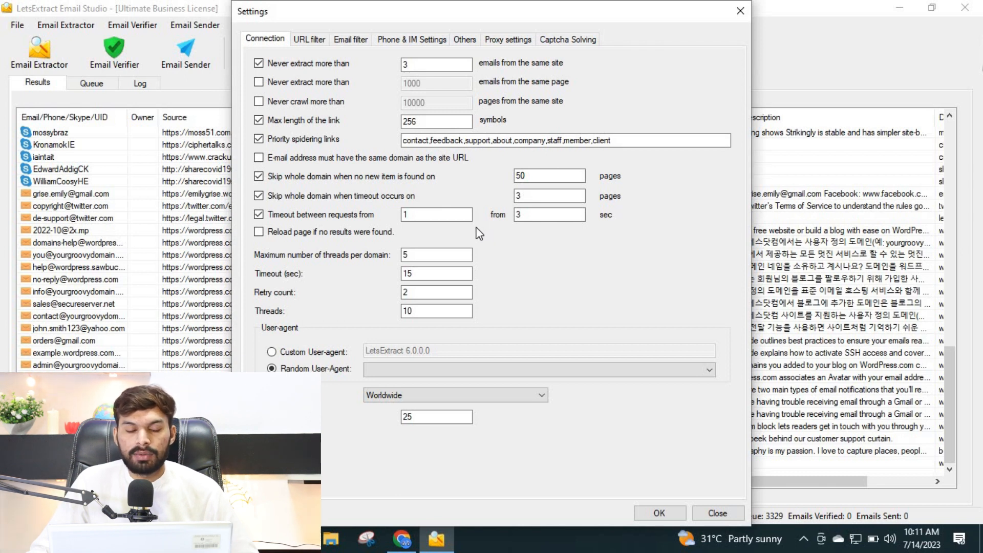
# Step: Set the upper limit of the timeout between requests to 5 sec
pyautogui.click(521, 214)
pyautogui.press('BackSpace')
pyautogui.write('5')
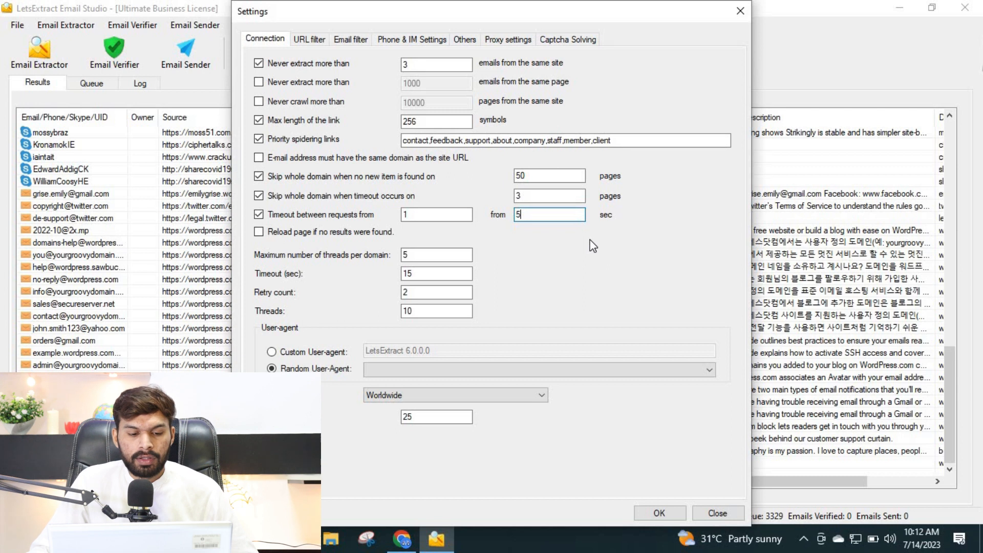
pyautogui.click(352, 233)
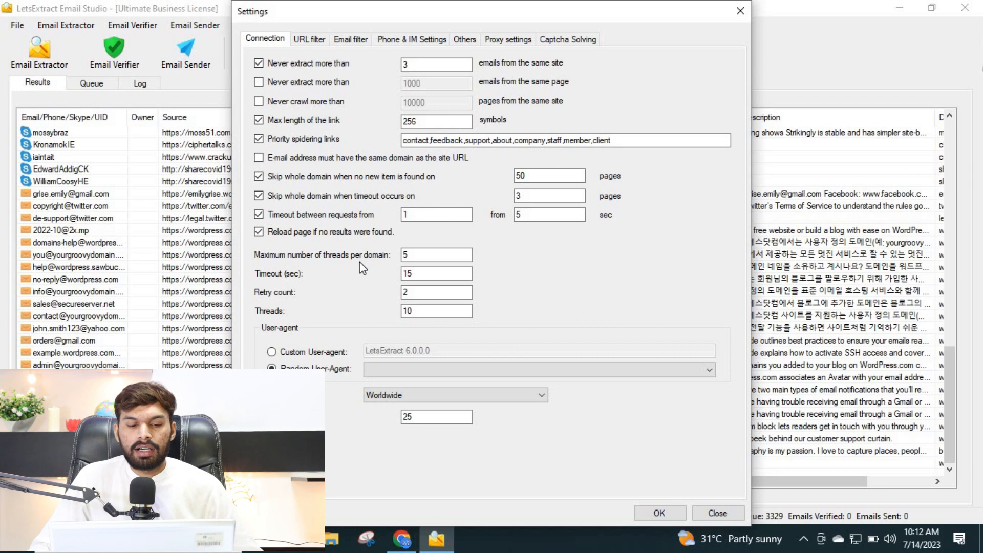
pyautogui.click(364, 232)
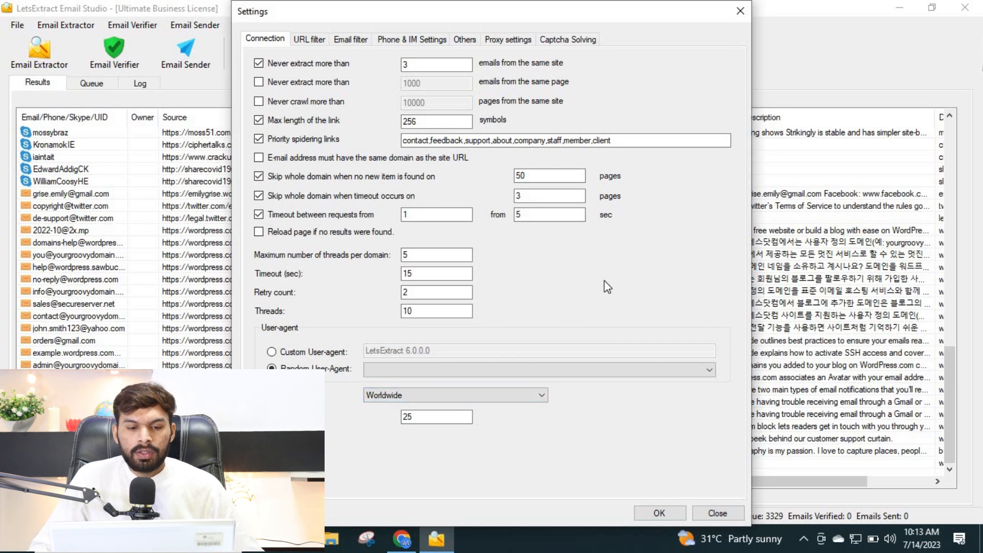
# Step: Add domain.com as a new entry at the end of the URL filter's "URL must NOT contain" list
pyautogui.click(304, 37)
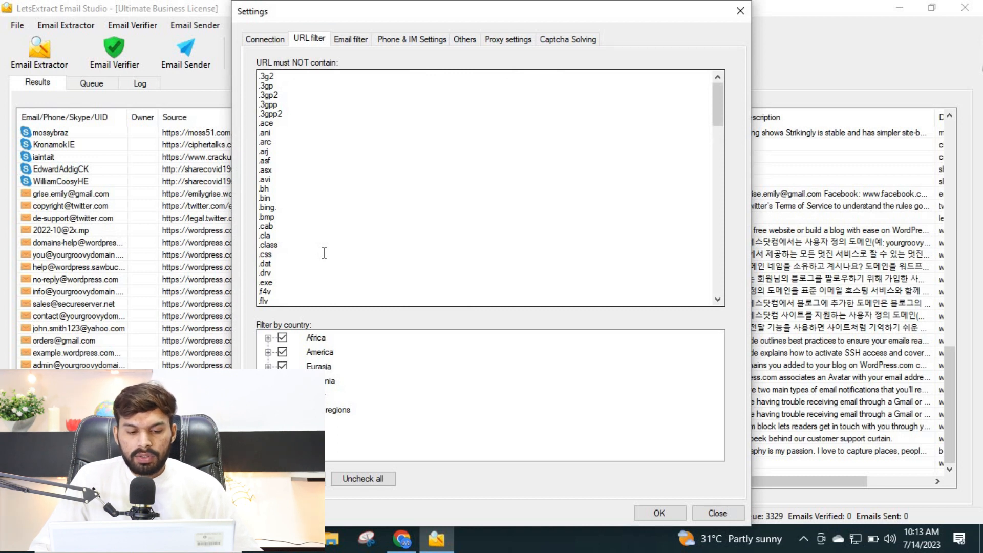
pyautogui.scroll(-20, 324, 252)
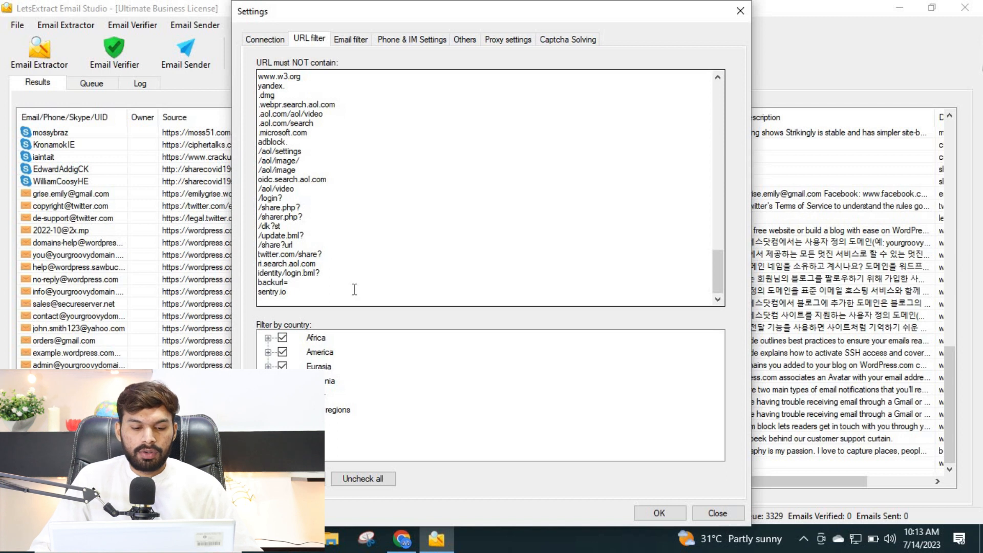
pyautogui.scroll(3, 354, 294)
pyautogui.scroll(7, 345, 233)
pyautogui.scroll(-10, 345, 233)
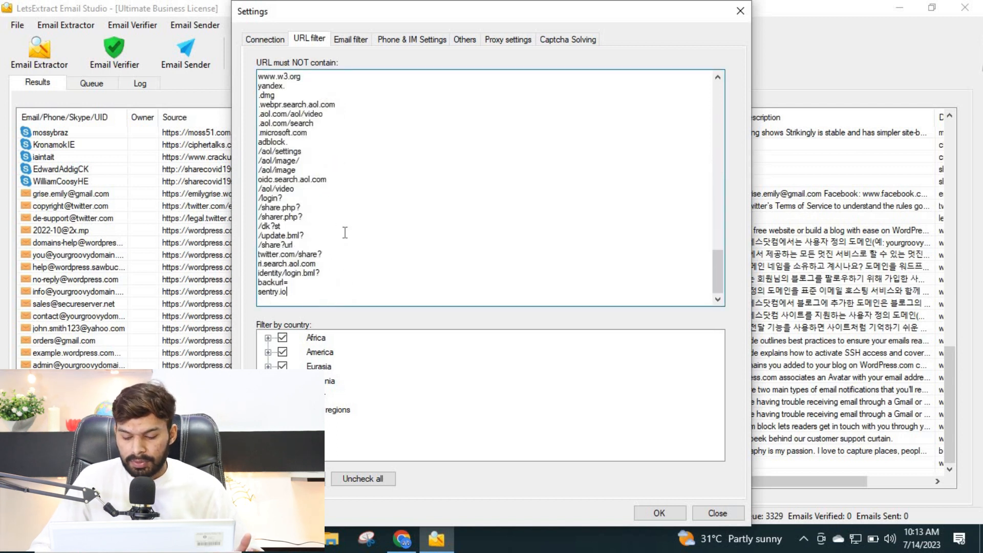
pyautogui.press('Return')
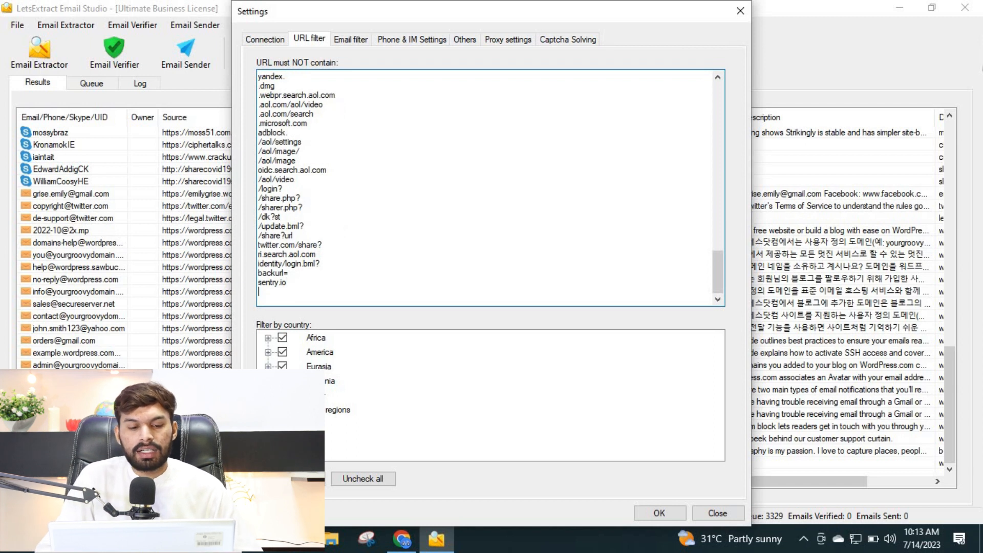
pyautogui.write('domain.com')
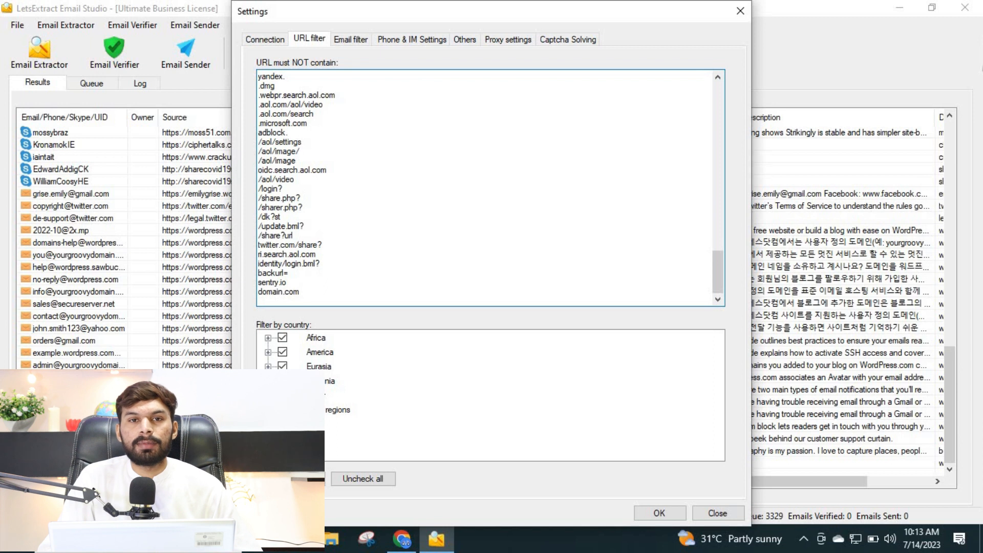
# Step: Add website.com on its own line to the excluded URL list
pyautogui.press('Return')
pyautogui.write('website.cot')
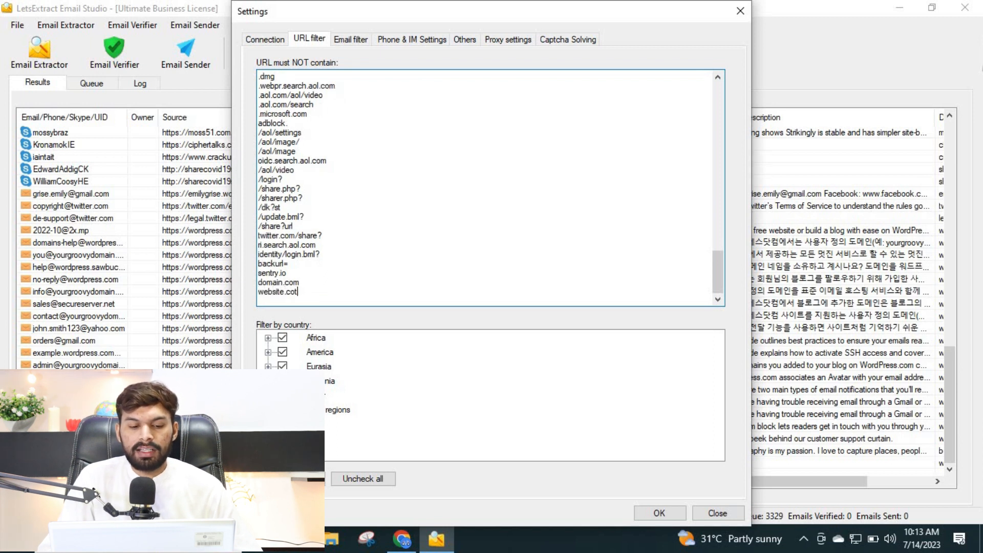
pyautogui.press('BackSpace')
pyautogui.write('m')
pyautogui.press('Return')
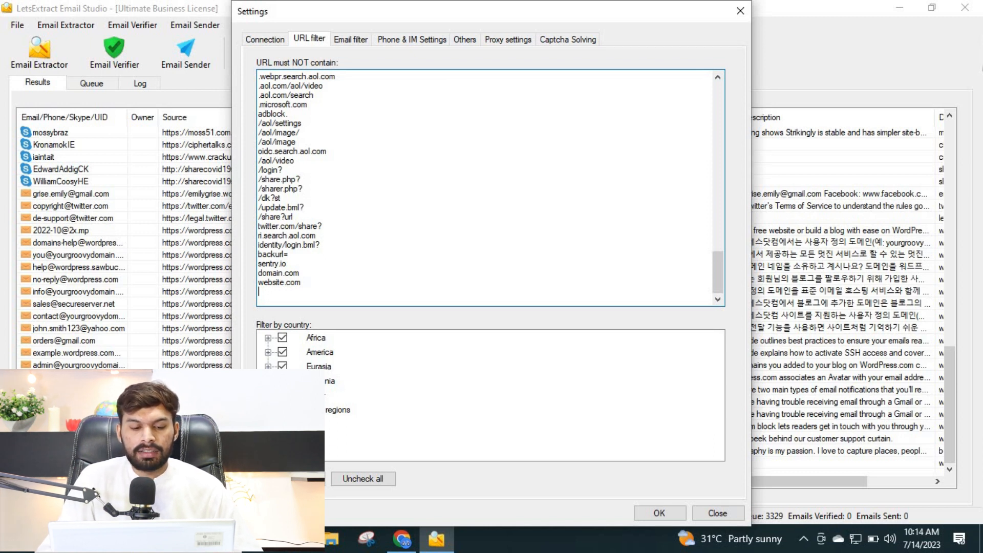
# Step: Add .gov below website.com in the excluded URL list
pyautogui.write('o')
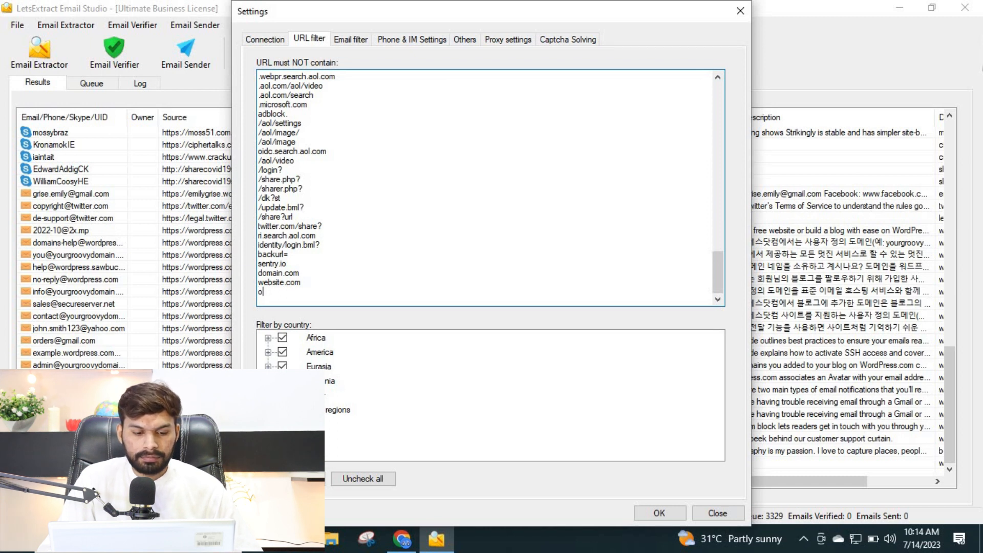
pyautogui.press('BackSpace')
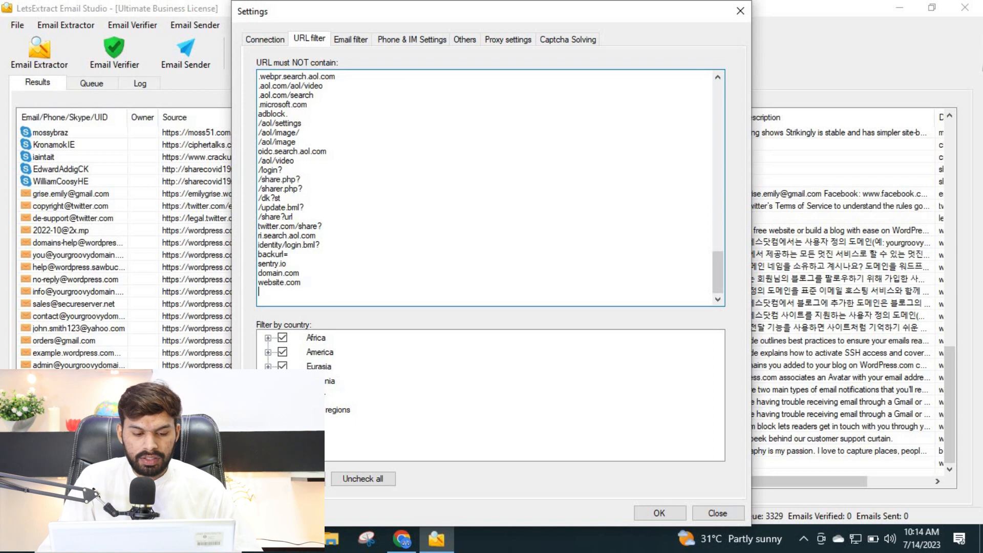
pyautogui.write('.gov')
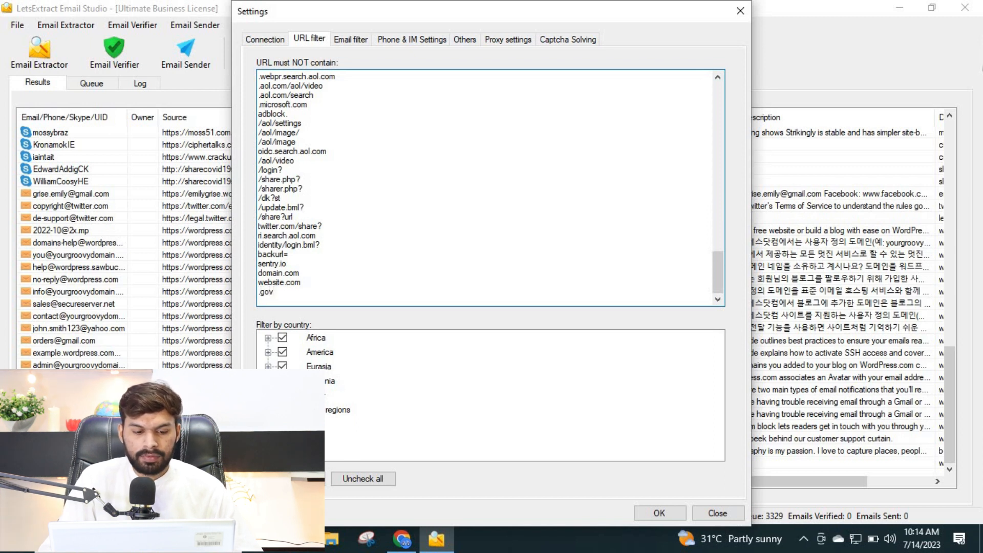
pyautogui.press('Return')
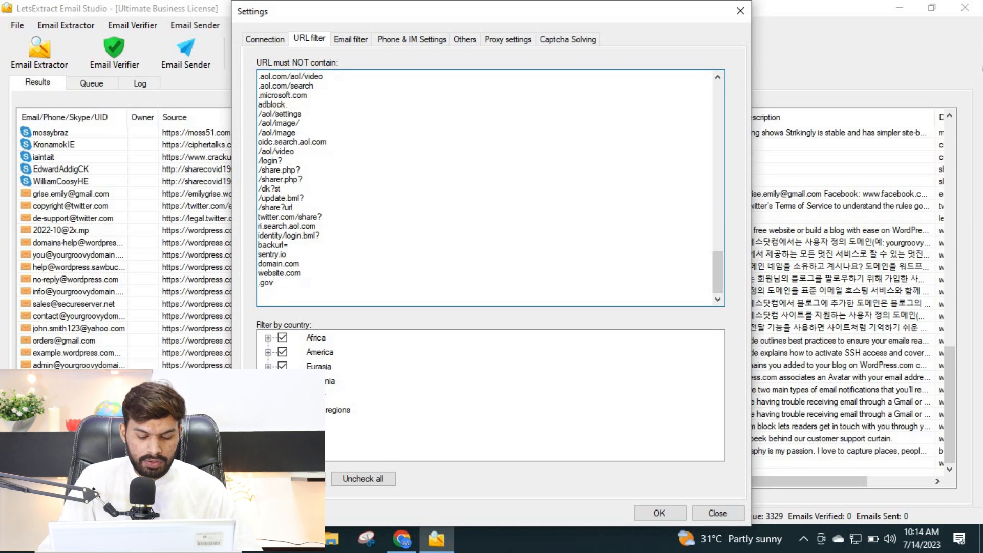
pyautogui.write('.pk')
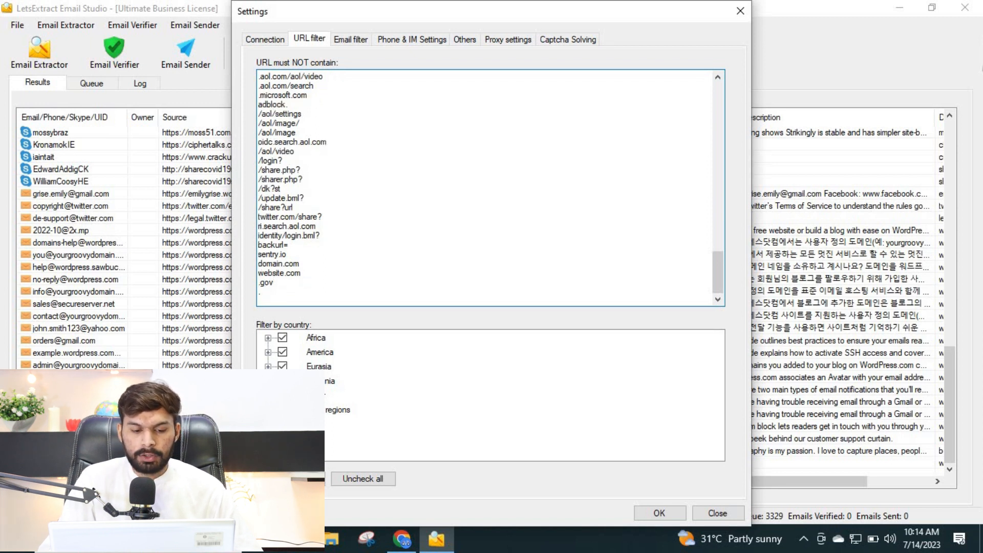
pyautogui.press('BackSpace')
pyautogui.press('BackSpace')
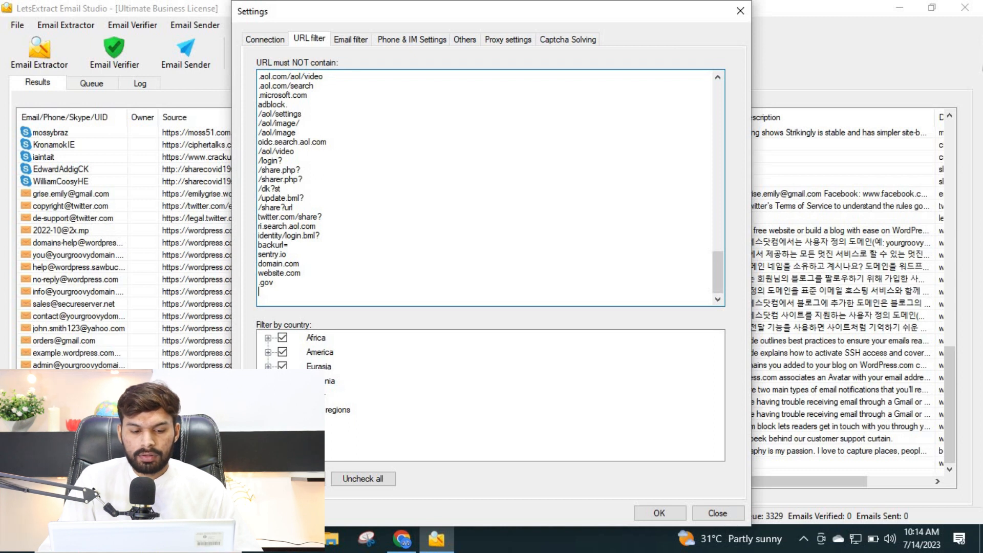
pyautogui.press('BackSpace')
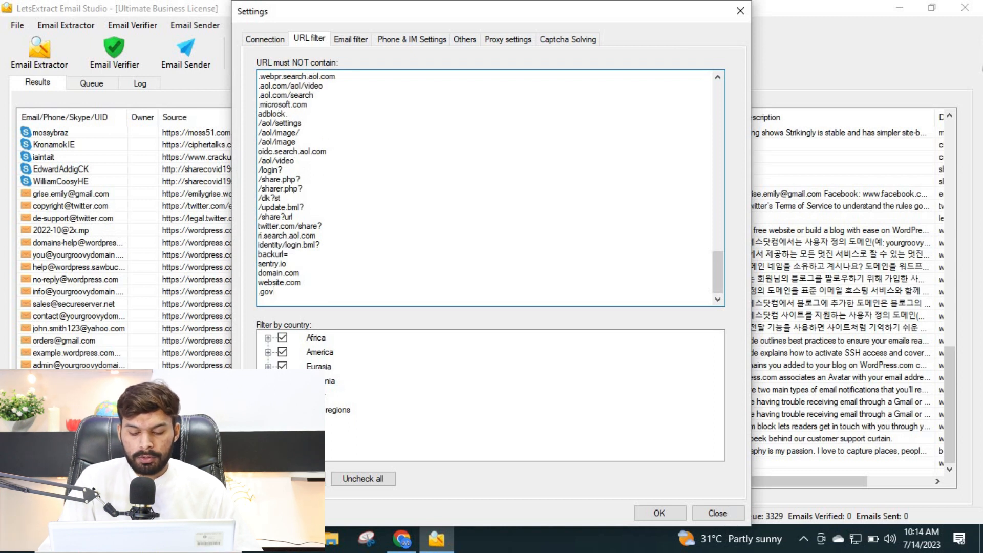
pyautogui.press('Return')
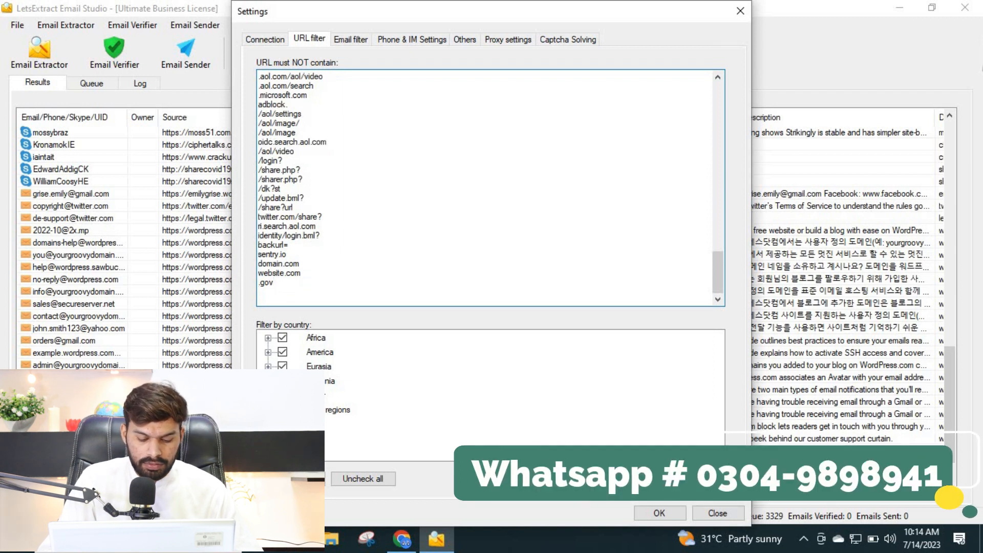
# Step: Add .edu as the entry after .gov in the excluded URL list
pyautogui.write('.')
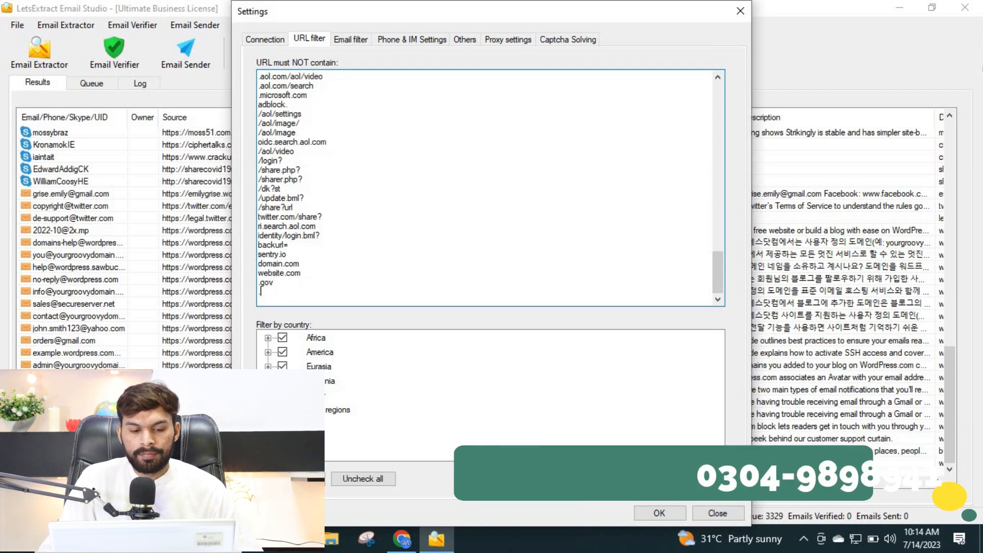
pyautogui.write('edu')
pyautogui.press('Return')
# Step: Add doe.com as the last entry in the "URL must NOT contain" list
pyautogui.write('.')
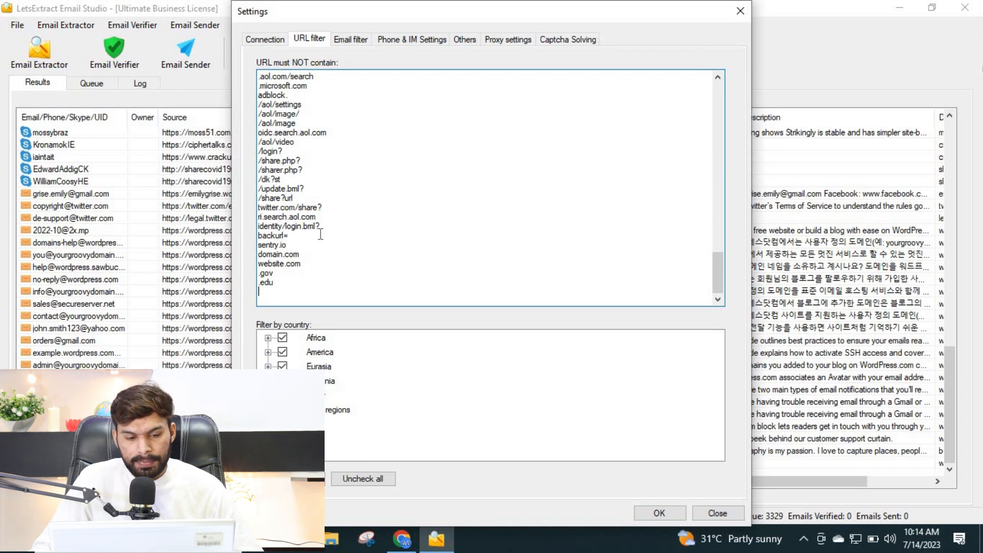
pyautogui.scroll(10, 320, 234)
pyautogui.scroll(-10, 320, 235)
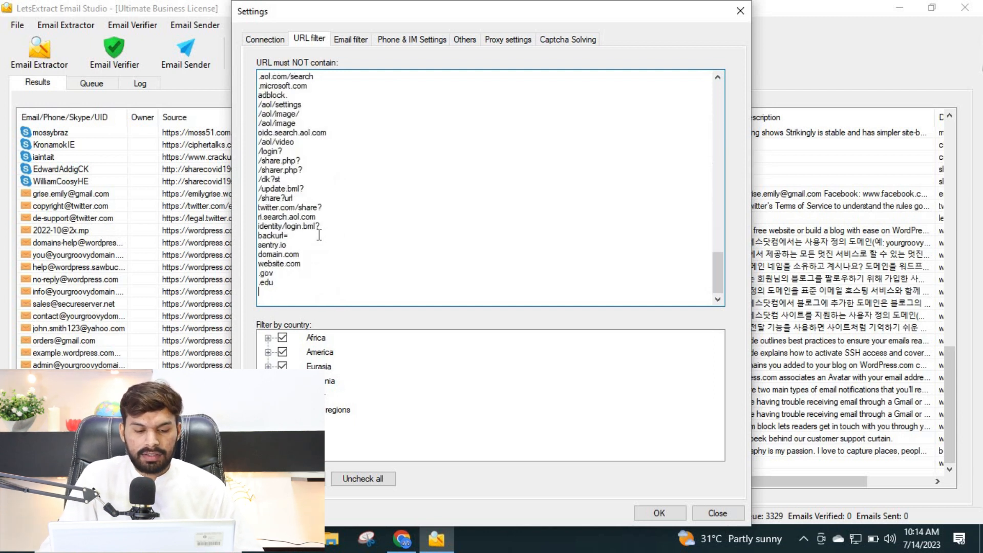
pyautogui.write('doe.com')
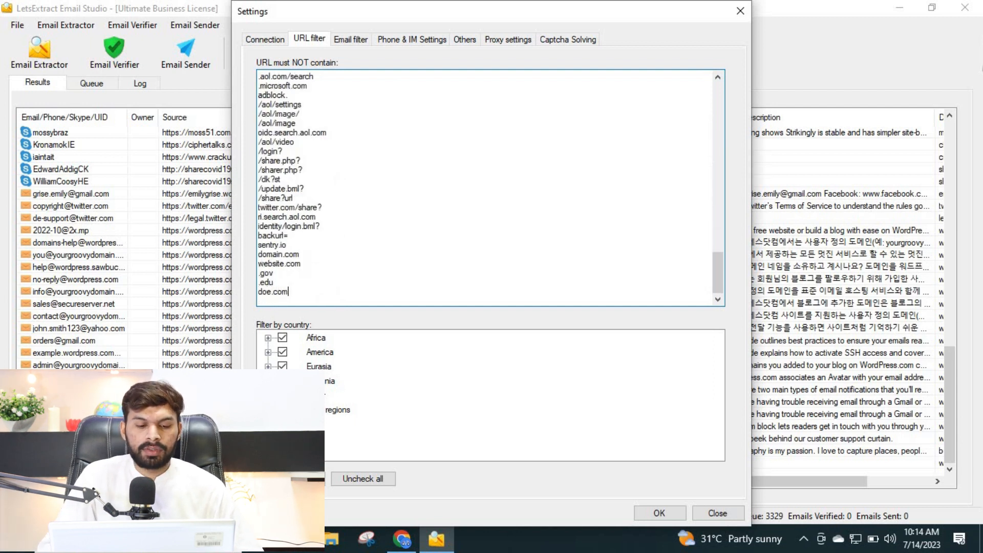
# Step: Add doe@ as a new entry at the end of the "Email must NOT contain" list
pyautogui.press('Return')
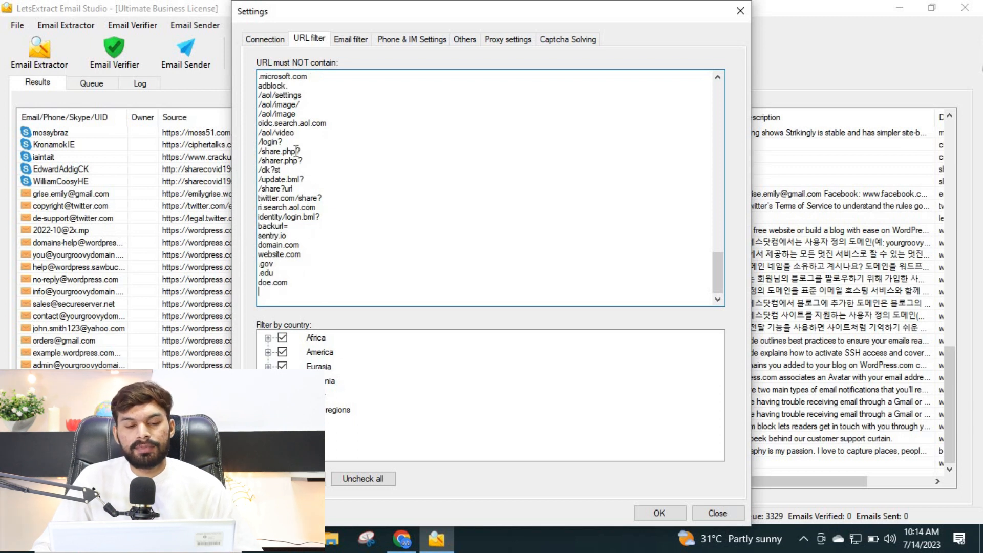
pyautogui.click(348, 40)
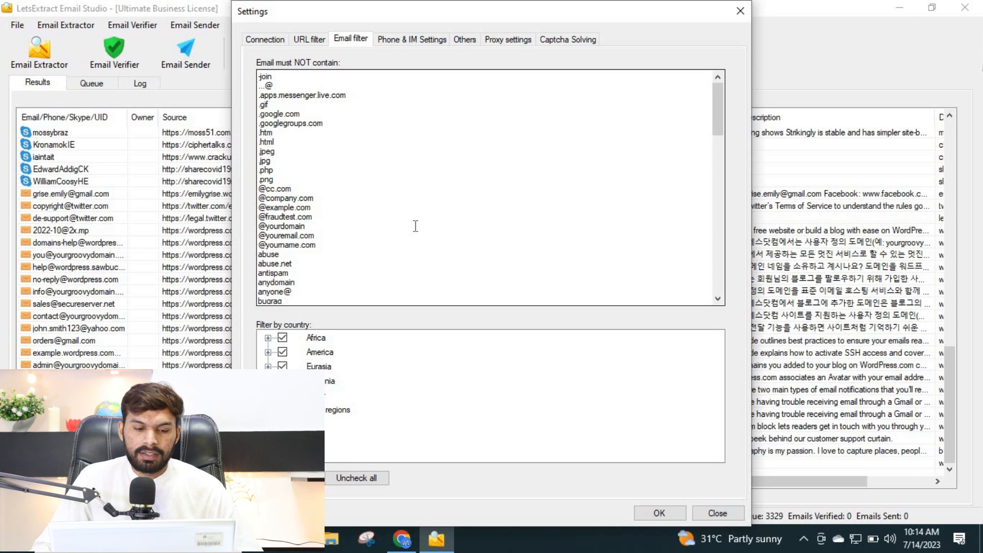
pyautogui.scroll(-20, 368, 167)
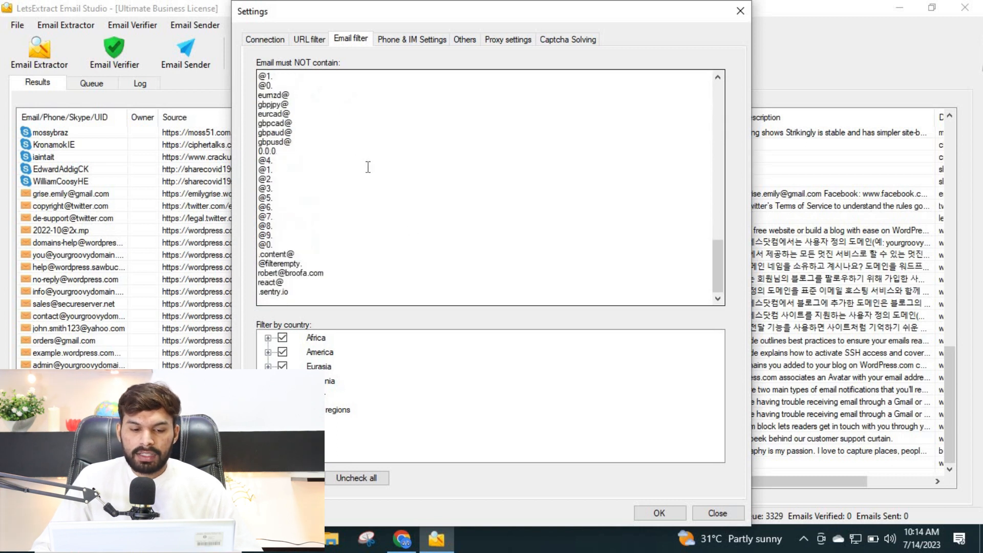
pyautogui.click(314, 303)
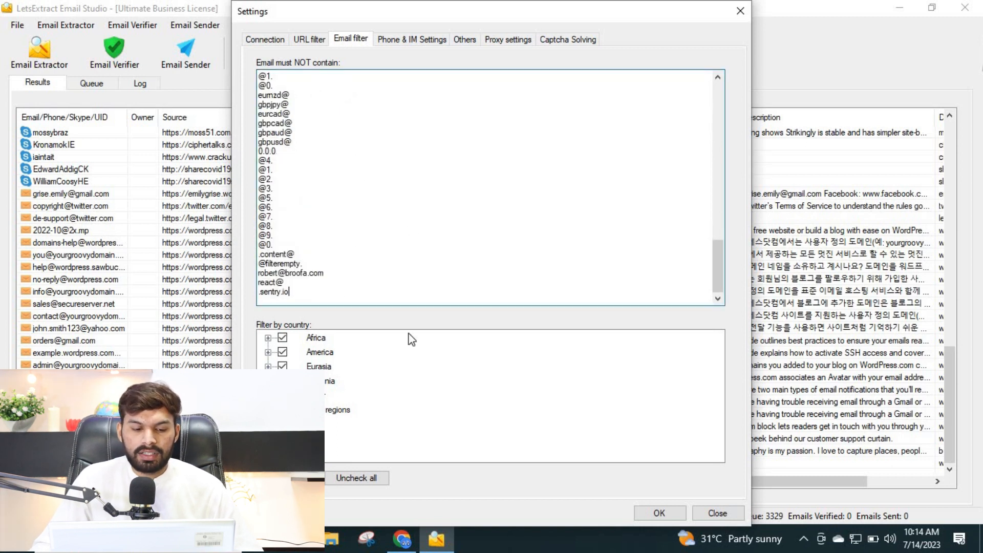
pyautogui.press('Return')
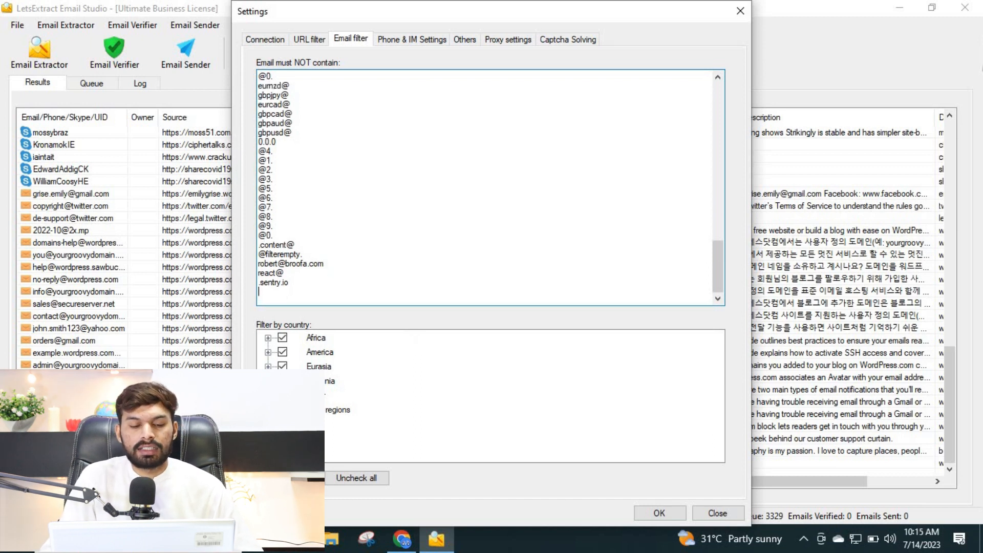
pyautogui.write('doe')
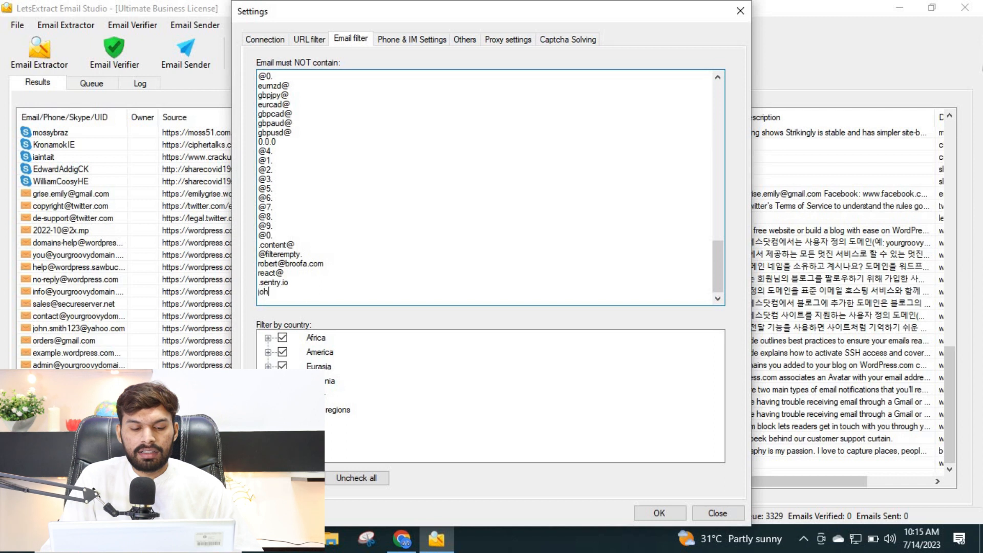
pyautogui.write('@')
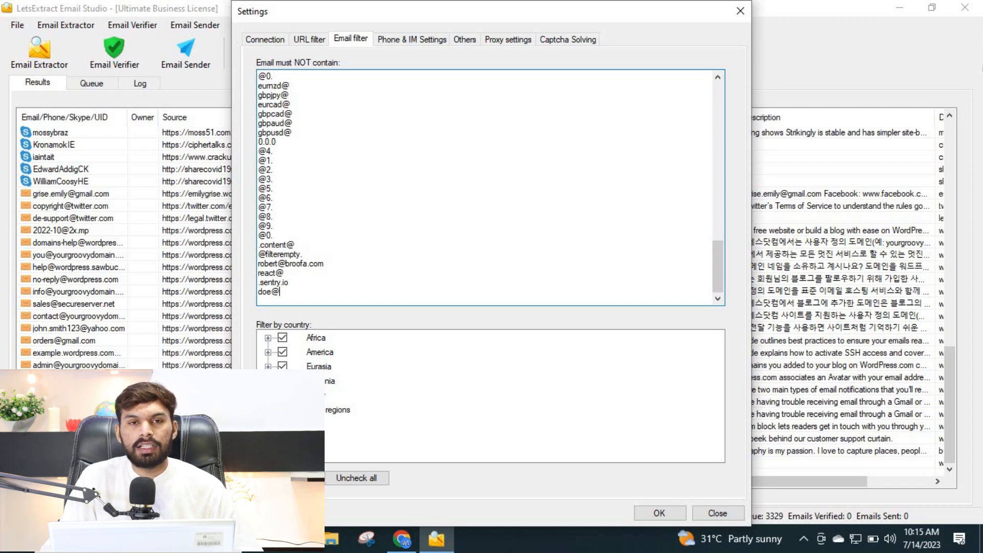
# Step: Add example@, email@ and your@ on separate lines below doe@ in the excluded email list
pyautogui.press('Return')
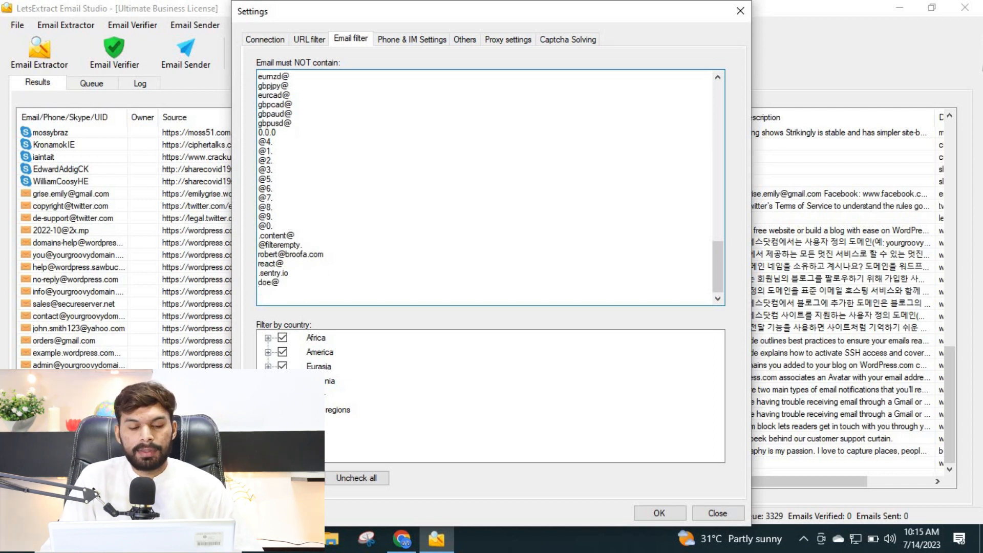
pyautogui.write('example@')
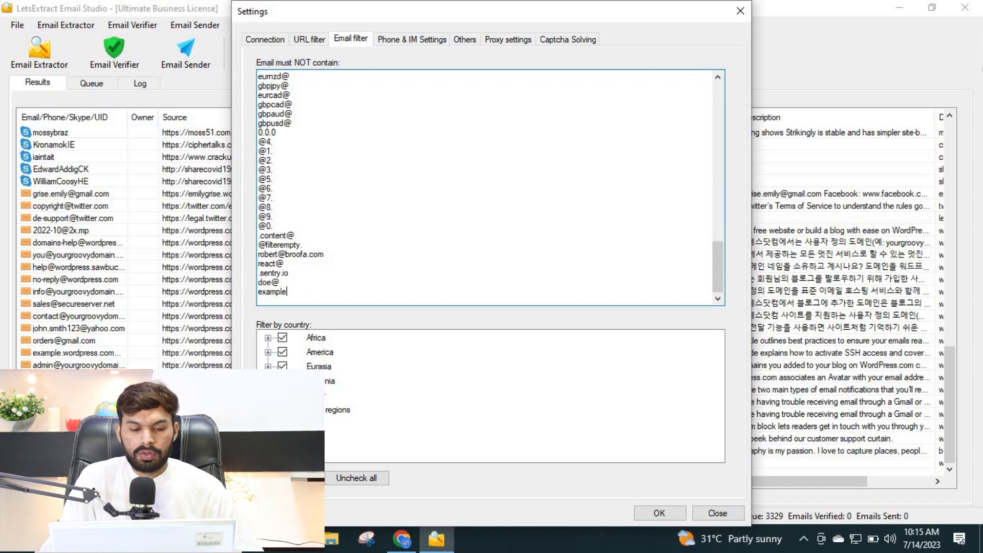
pyautogui.press('Return')
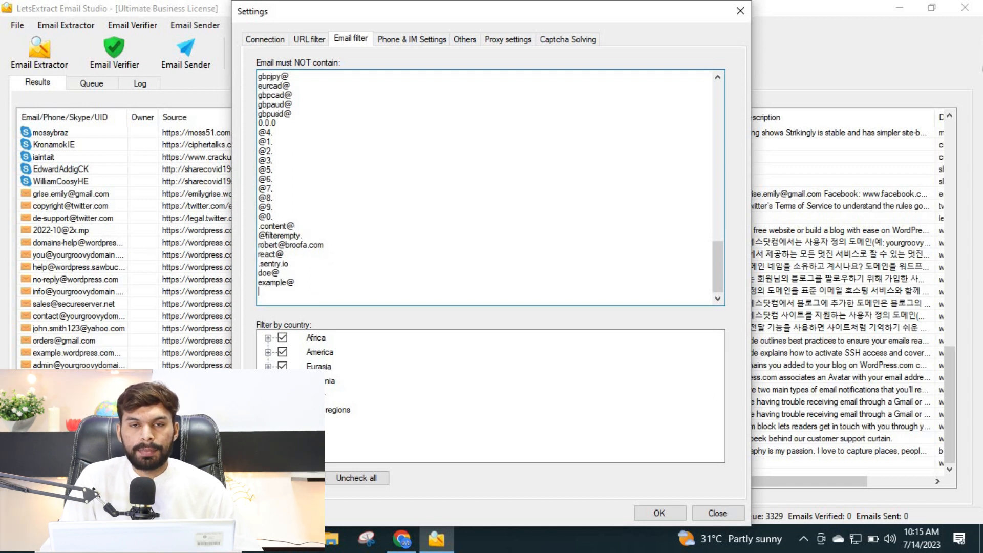
pyautogui.write('email@')
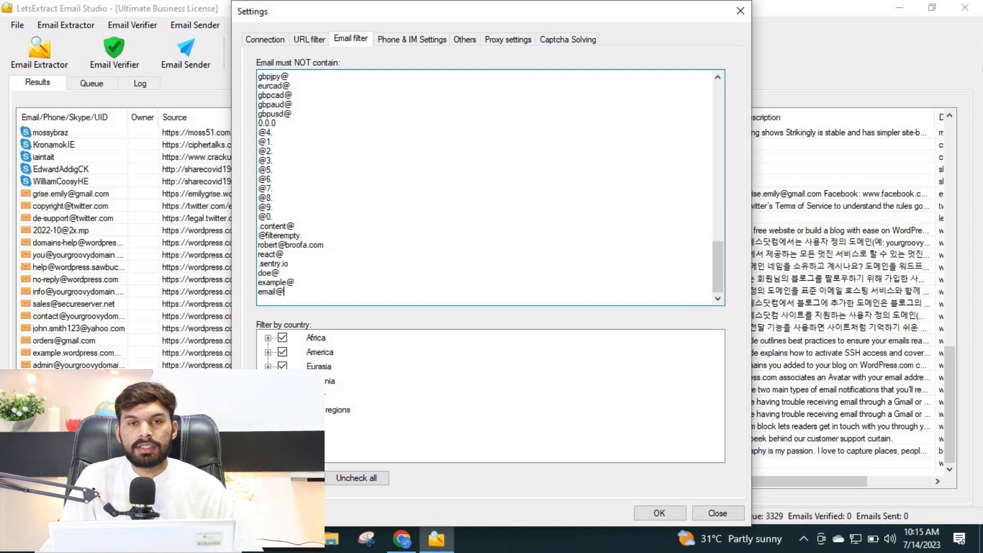
pyautogui.press('Return')
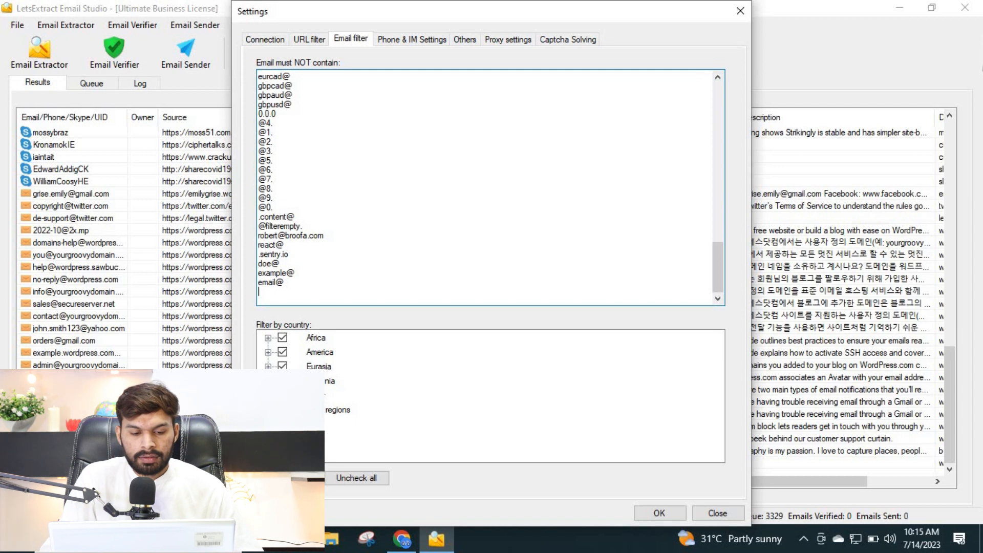
pyautogui.write('your@')
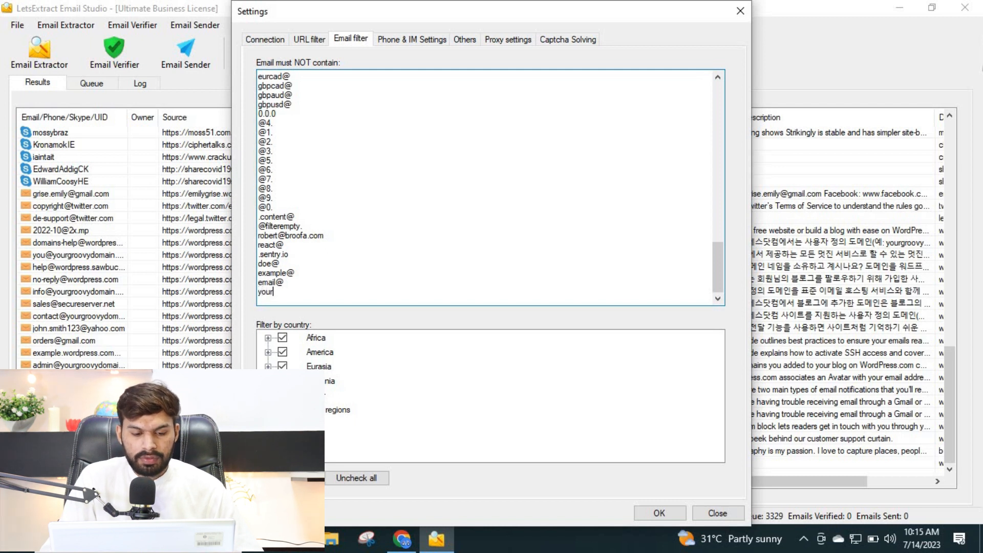
pyautogui.press('Return')
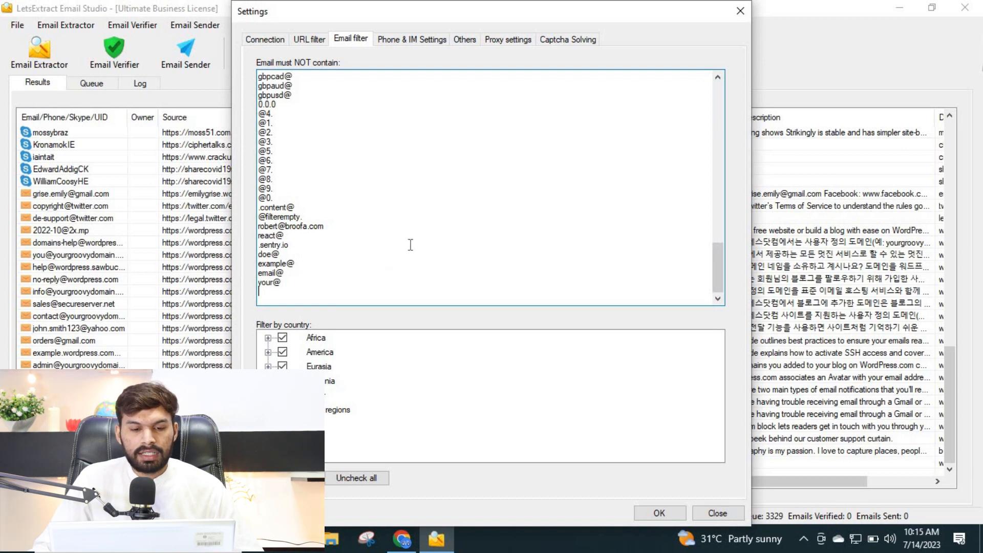
pyautogui.scroll(10, 410, 244)
pyautogui.scroll(-10, 416, 191)
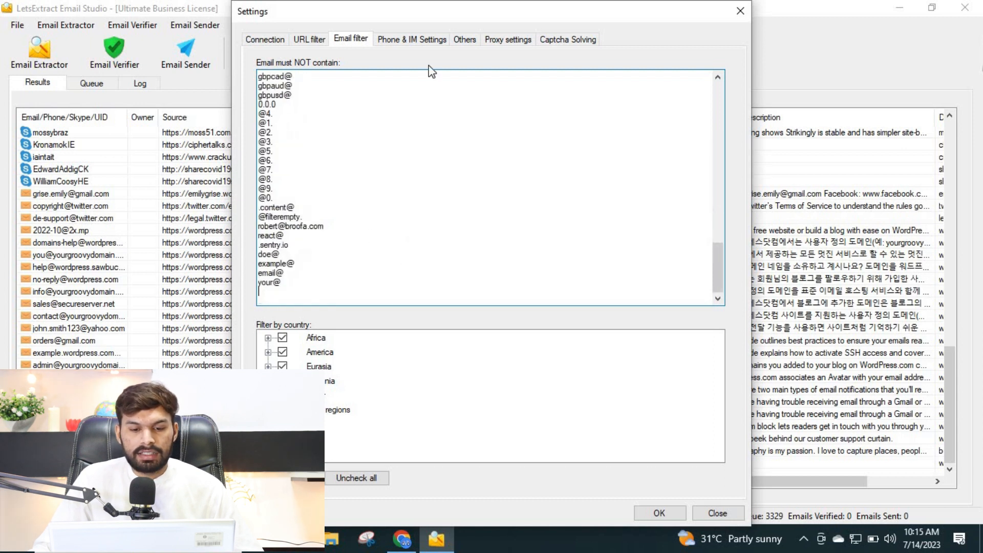
# Step: Review the miscellaneous, connection, URL filter and email filter settings, and save the changes
pyautogui.click(465, 41)
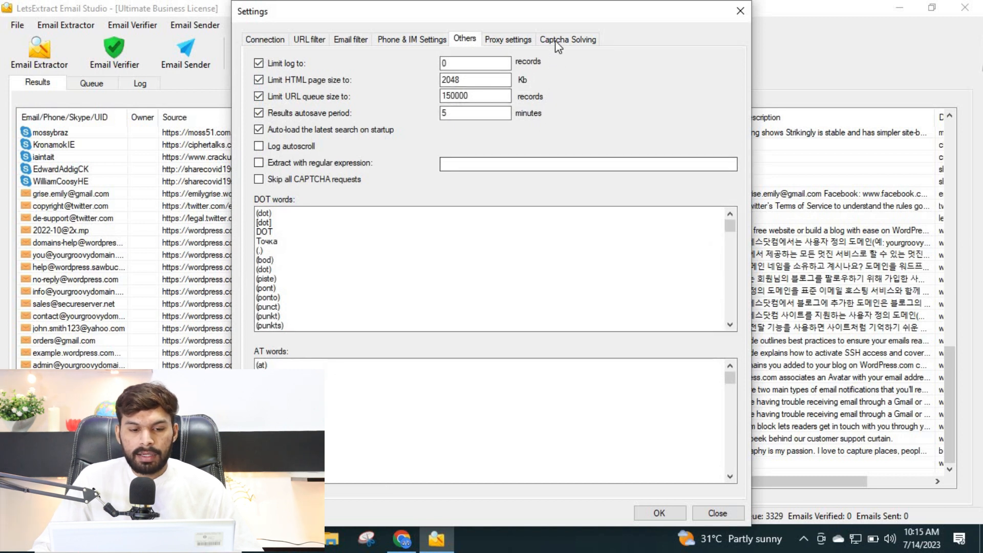
pyautogui.click(267, 44)
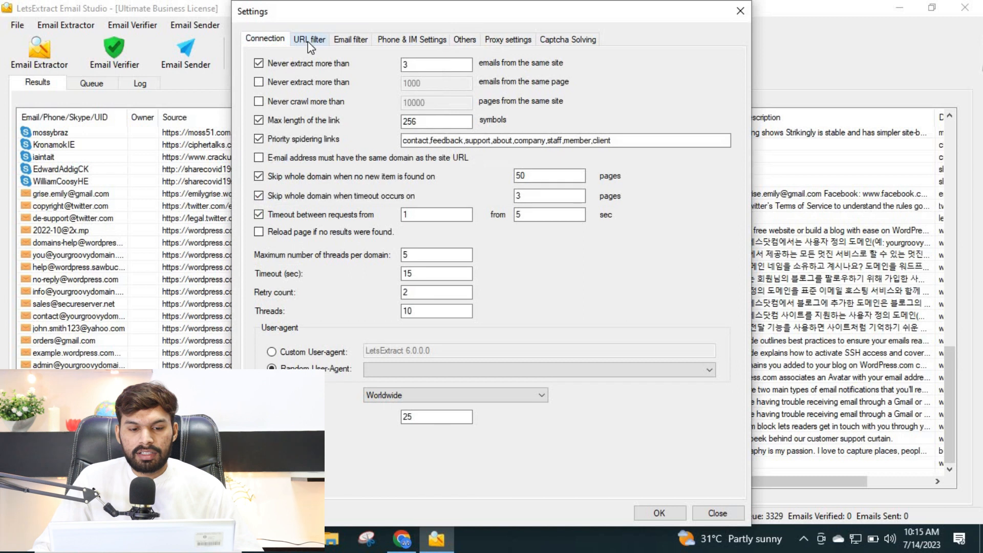
pyautogui.click(308, 41)
pyautogui.click(339, 40)
pyautogui.click(271, 39)
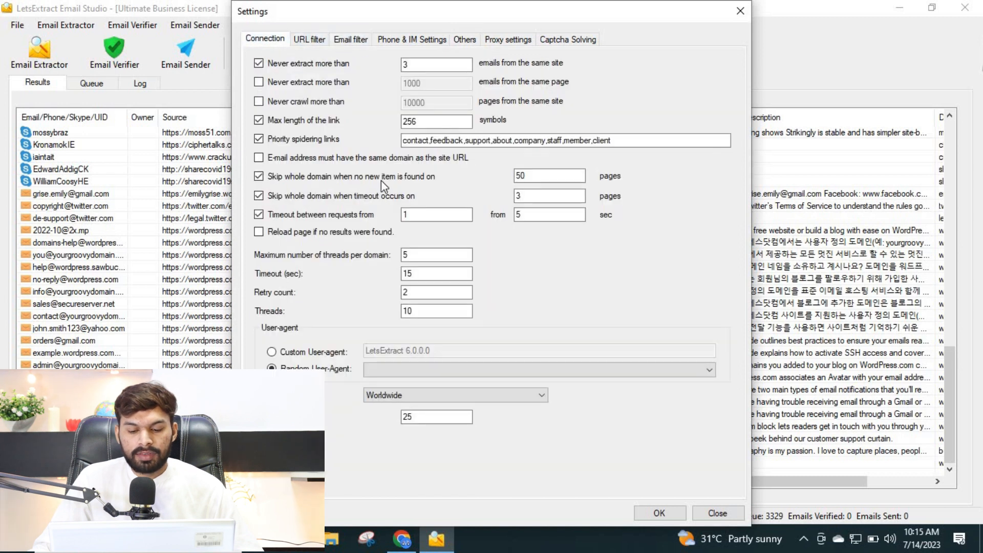
pyautogui.click(660, 513)
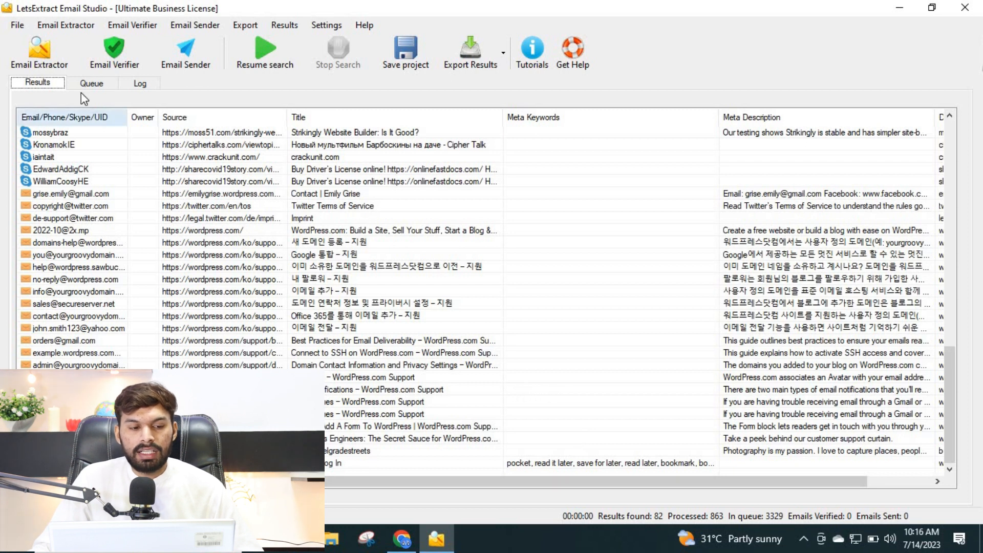
# Step: Open the Email Extractor's selection of search modes
pyautogui.click(38, 53)
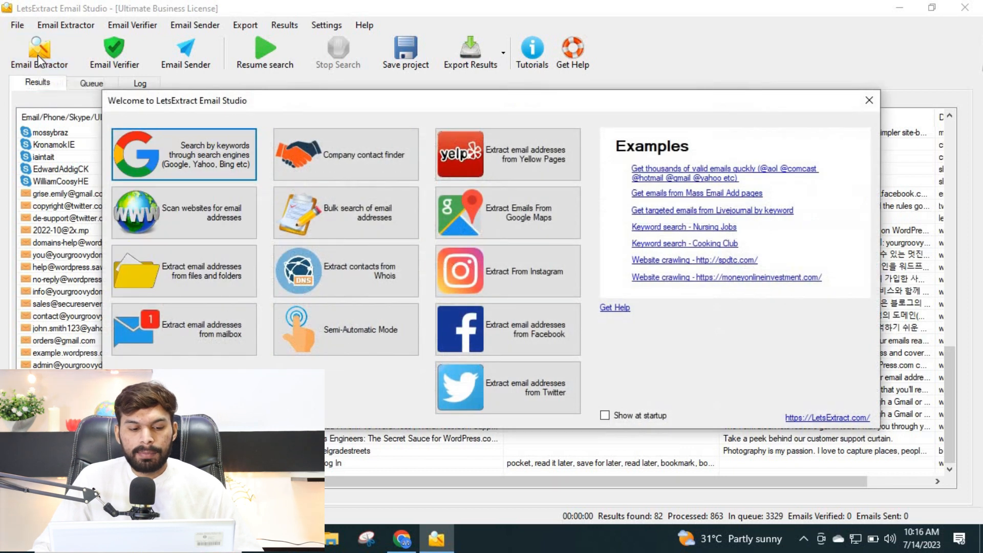